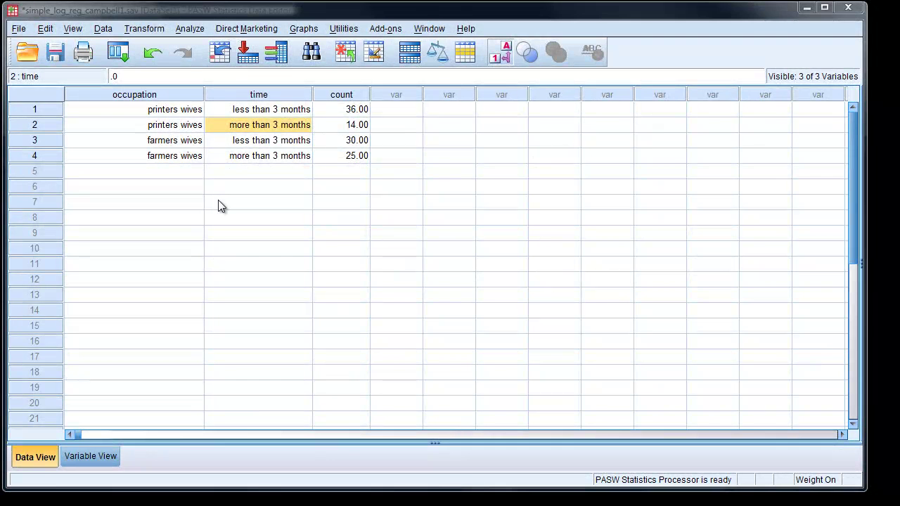
- Weight the cases by the count variable using Data > Weight Cases
{"action": "left_click", "coordinate": [103, 29]}
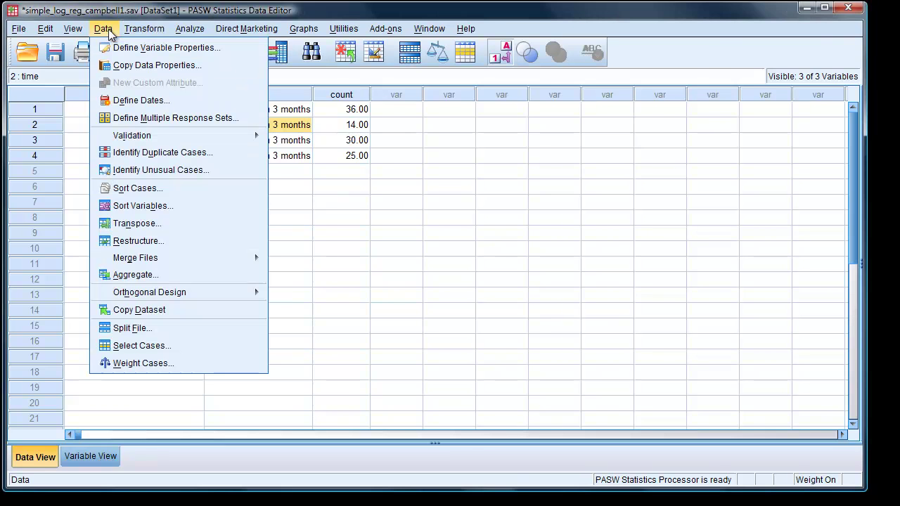
{"action": "left_click", "coordinate": [128, 364]}
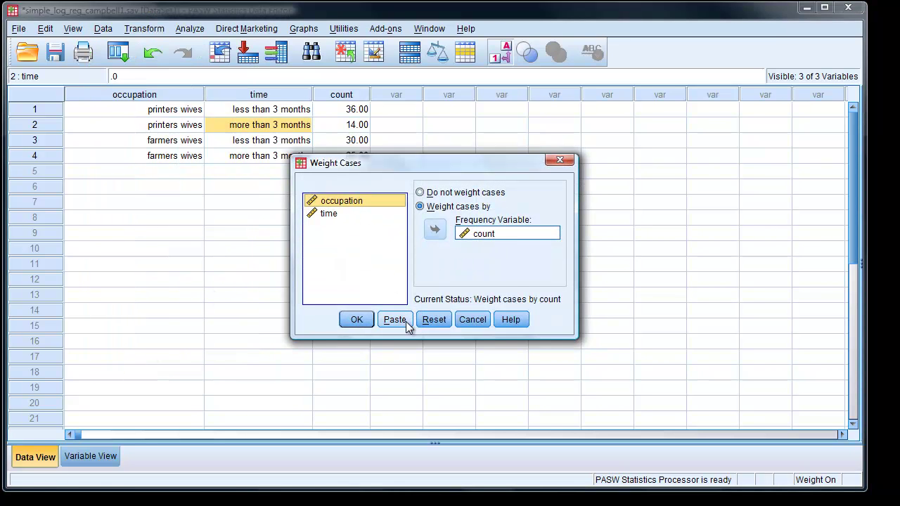
{"action": "left_click", "coordinate": [356, 320]}
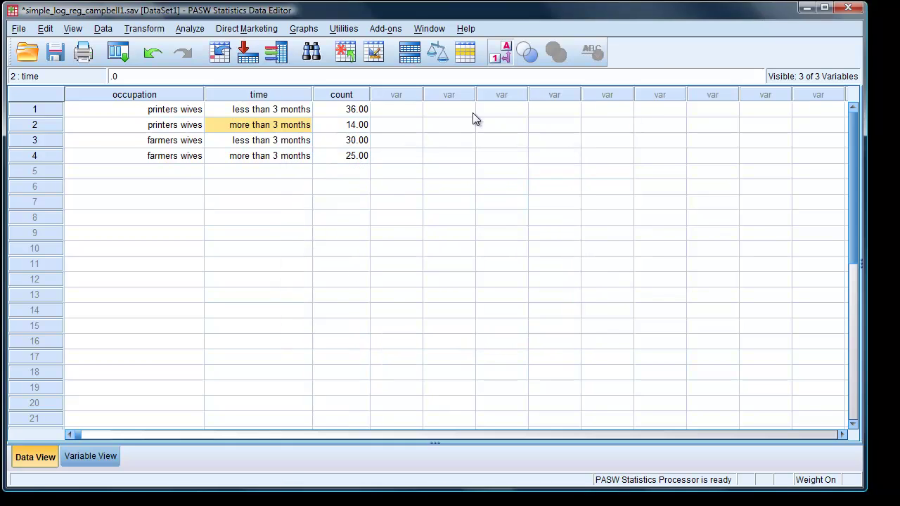
- Start a Binary Logistic regression from Analyze > Regression
{"action": "left_click", "coordinate": [188, 31]}
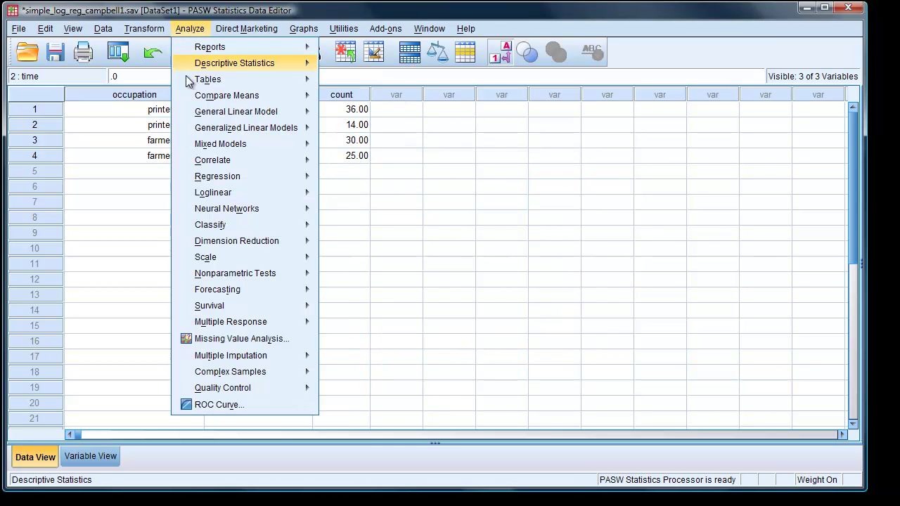
{"action": "mouse_move", "coordinate": [200, 182]}
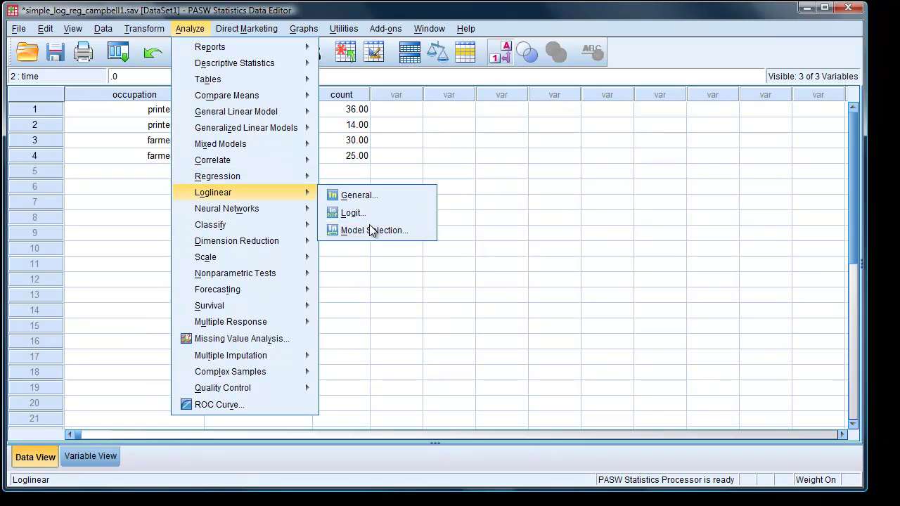
{"action": "mouse_move", "coordinate": [309, 194]}
{"action": "mouse_move", "coordinate": [295, 177]}
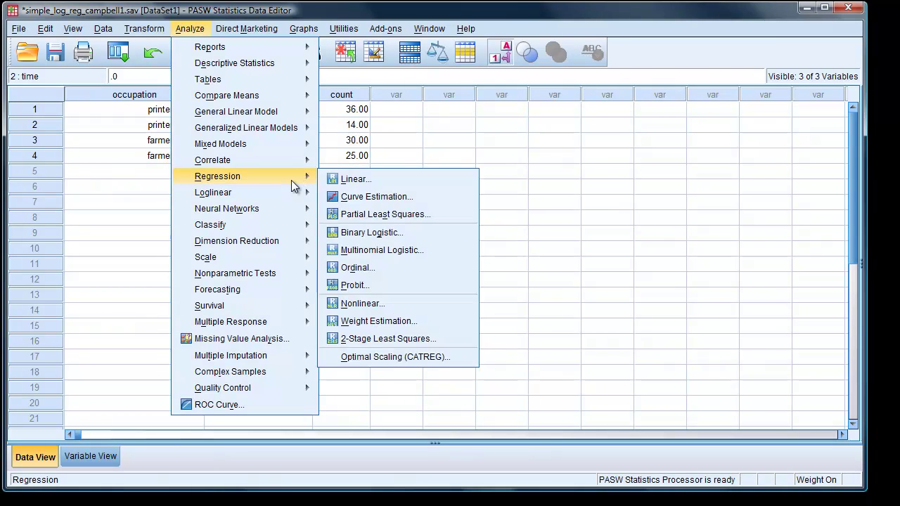
{"action": "left_click", "coordinate": [355, 239]}
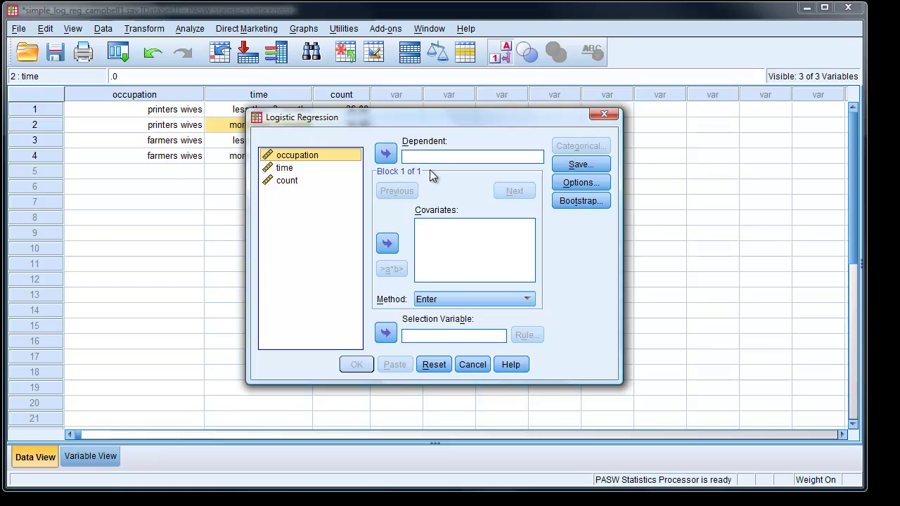
- Make time the dependent variable and occupation a covariate
{"action": "left_click", "coordinate": [286, 168]}
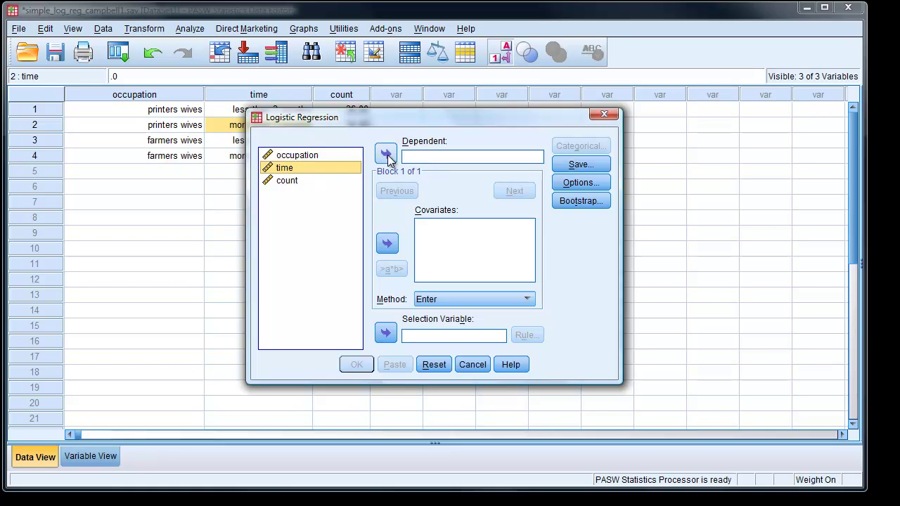
{"action": "left_click", "coordinate": [386, 153]}
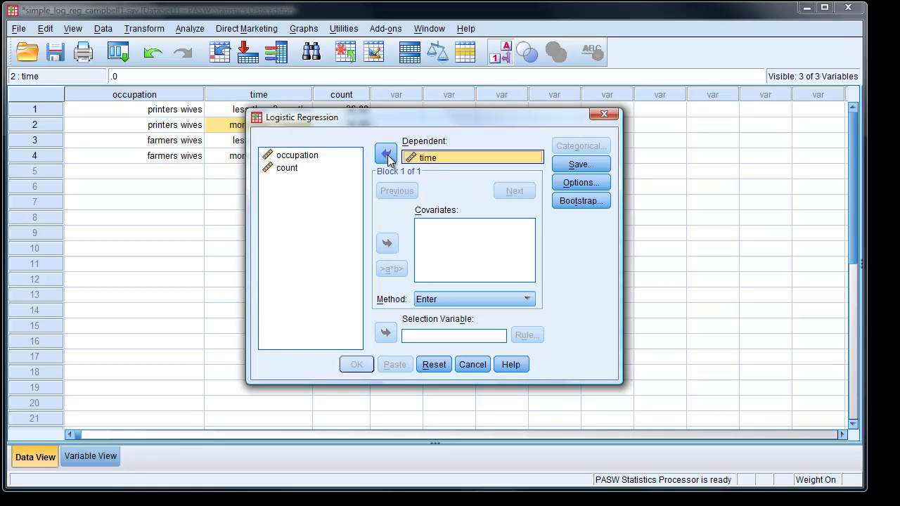
{"action": "left_click", "coordinate": [294, 156]}
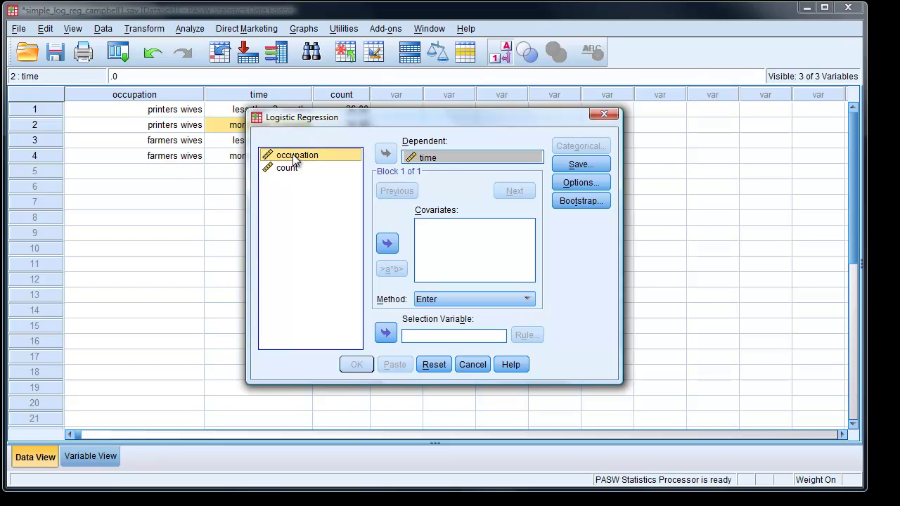
{"action": "left_click", "coordinate": [388, 243]}
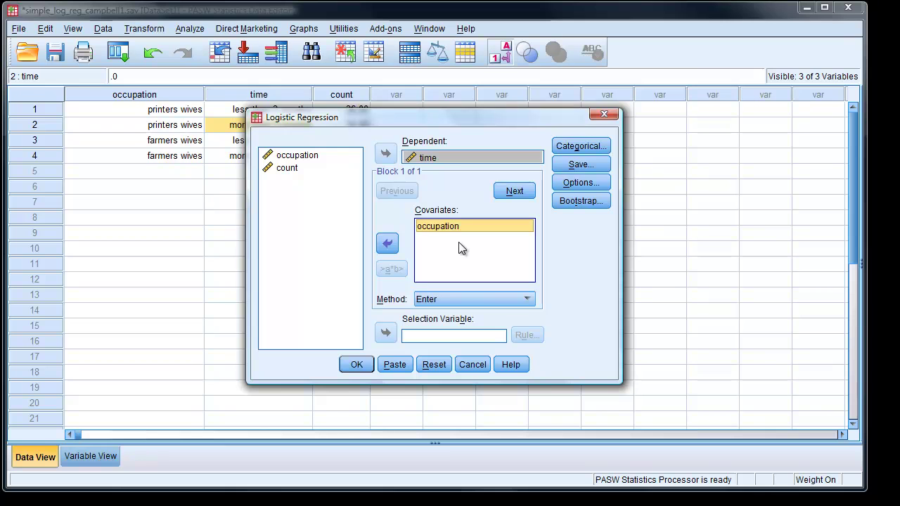
- Request the 95% confidence interval for exp(B) and run the regression
{"action": "left_click", "coordinate": [574, 182]}
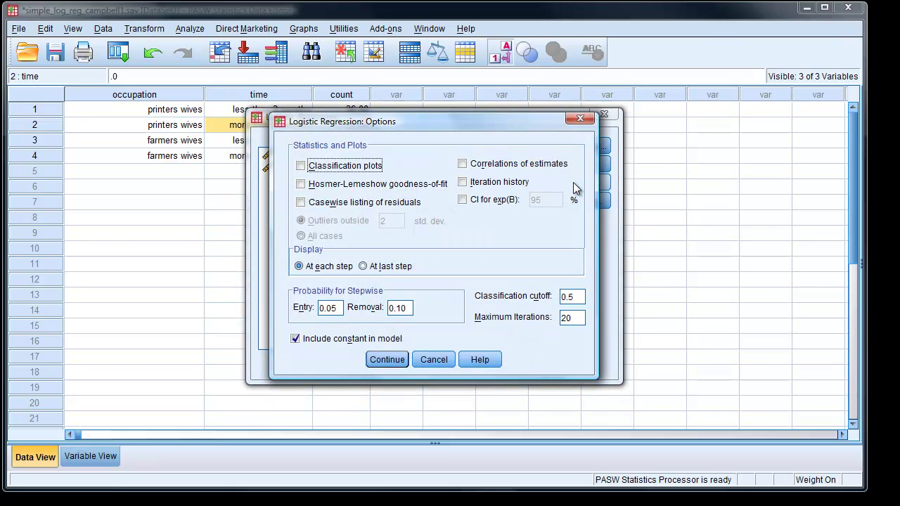
{"action": "left_click", "coordinate": [463, 201]}
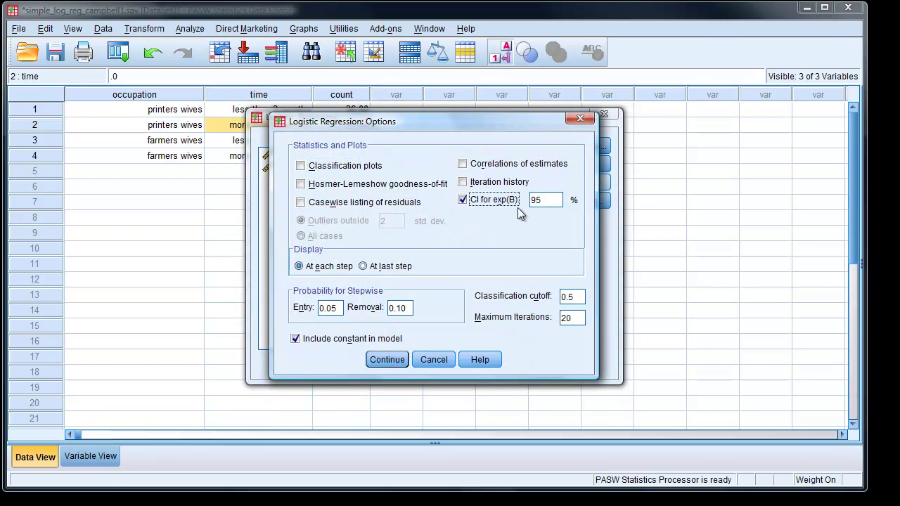
{"action": "left_click", "coordinate": [387, 359]}
{"action": "left_click", "coordinate": [356, 366]}
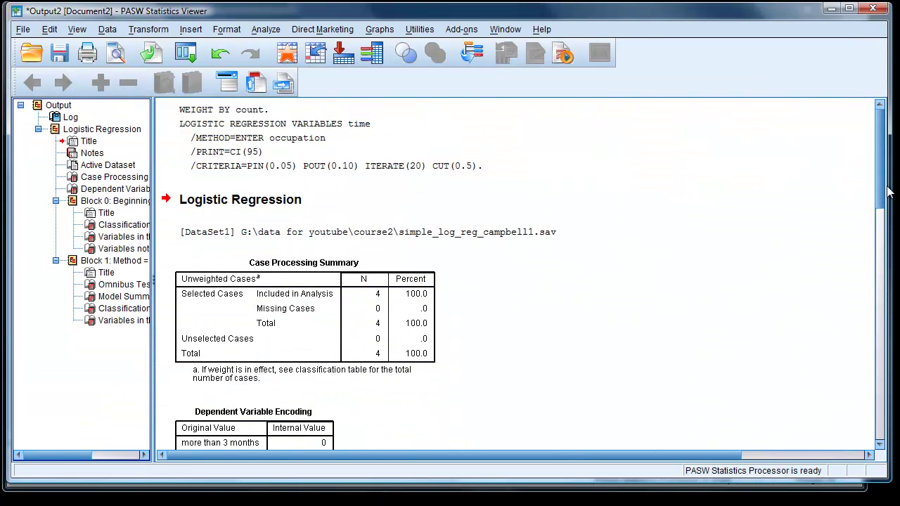
- Scroll the output tables to find occupation's Exp(B) of 2.143 (CI .949–4.837)
{"action": "left_click_drag", "start_coordinate": [880, 193], "coordinate": [867, 430]}
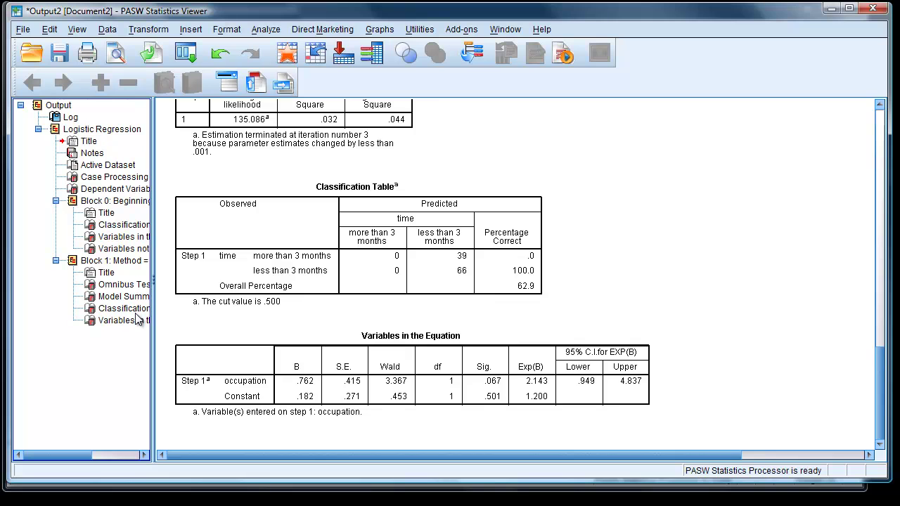
{"action": "scroll", "coordinate": [652, 208], "scroll_direction": "up", "scroll_amount": 4}
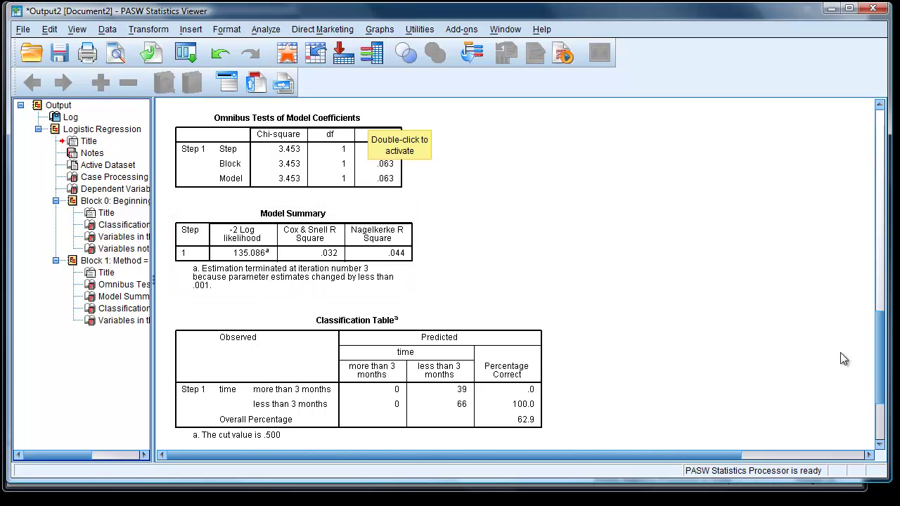
{"action": "left_click_drag", "start_coordinate": [880, 363], "coordinate": [880, 404]}
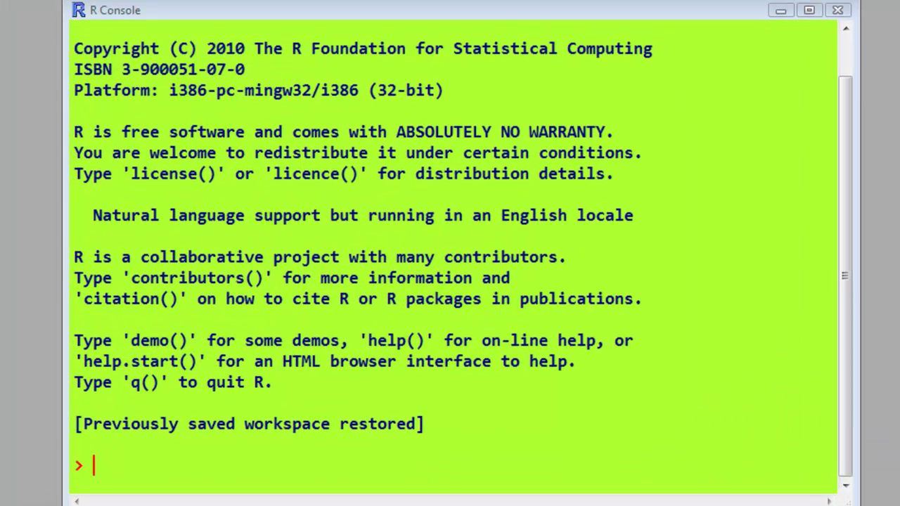
- Store less_3 <- c(36,30) and more_3 <- c(14,25), then cbind them into mydata
{"action": "left_click", "coordinate": [100, 464]}
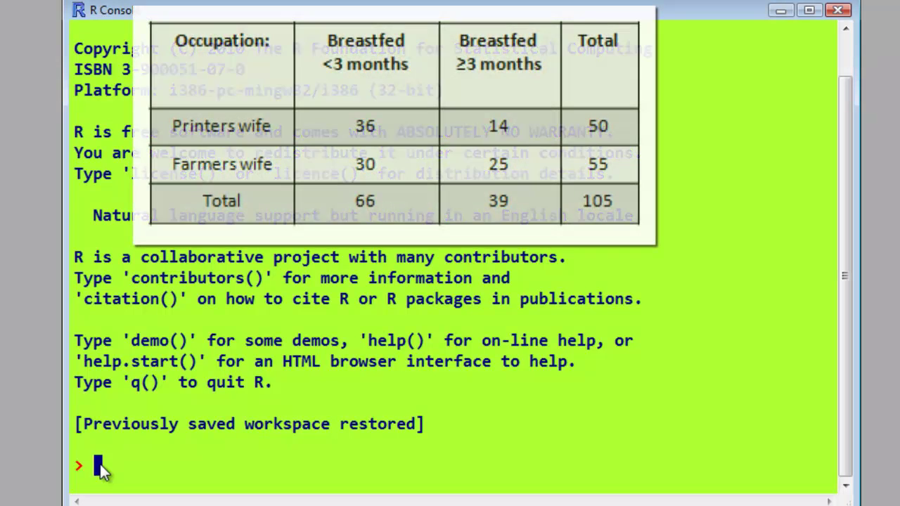
{"action": "type", "text": "less_3 <- c(36,30)"}
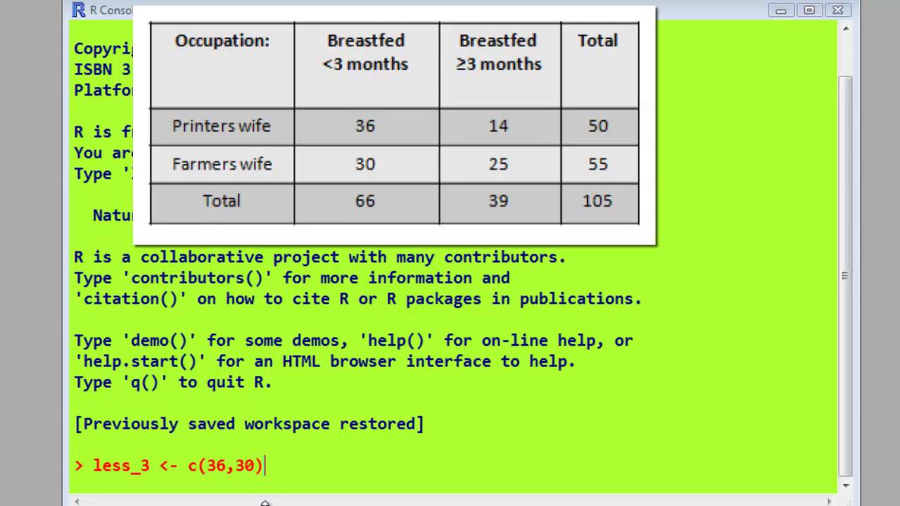
{"action": "key", "text": "Return"}
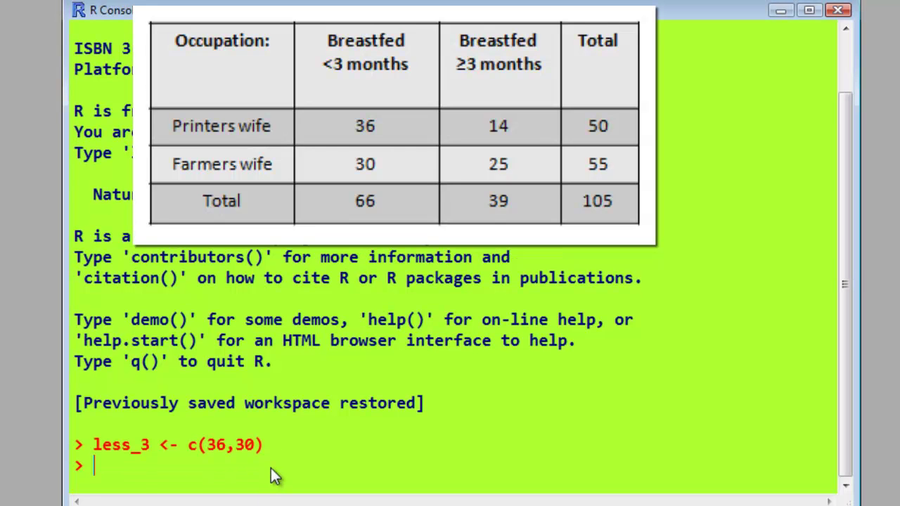
{"action": "type", "text": "more_3 <- c(14, 25)"}
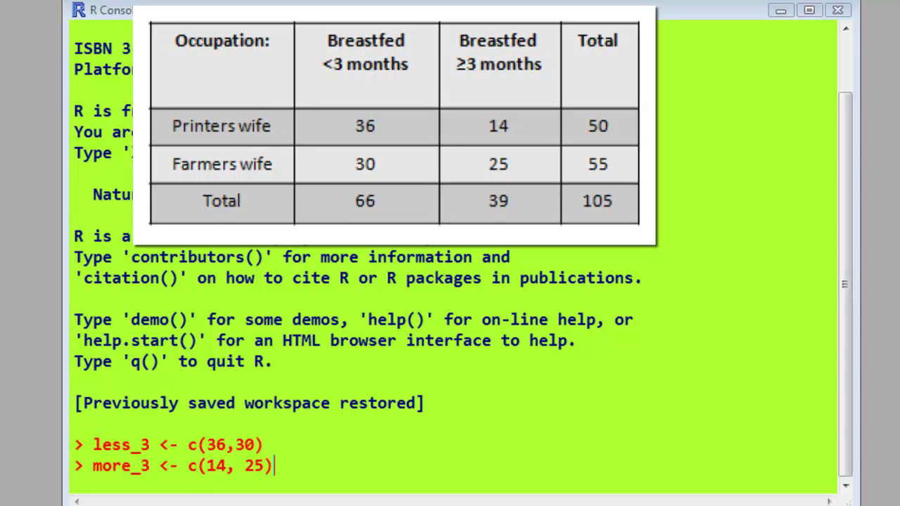
{"action": "key", "text": "Return"}
{"action": "type", "text": "mydata<- cbind(less = less_3, more = more_3)"}
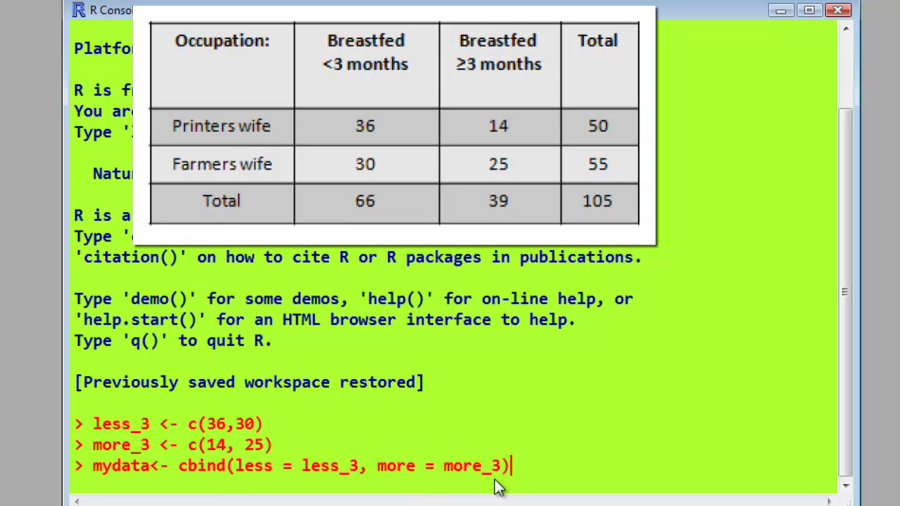
{"action": "key", "text": "Return"}
- Print the mydata matrix and define occupation <- c(1,0)
{"action": "type", "text": "mydata"}
{"action": "key", "text": "Return"}
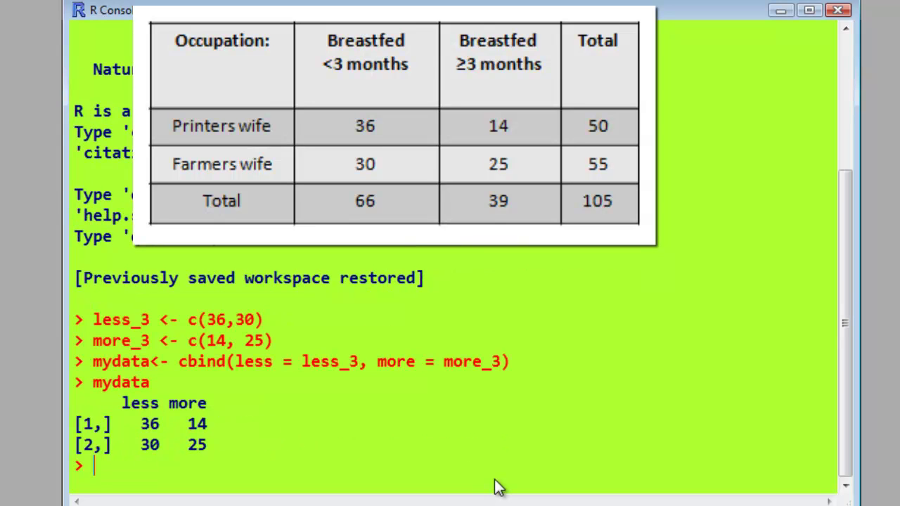
{"action": "left_click_drag", "start_coordinate": [84, 465], "coordinate": [92, 468]}
{"action": "type", "text": "occupation <- c(1,0)"}
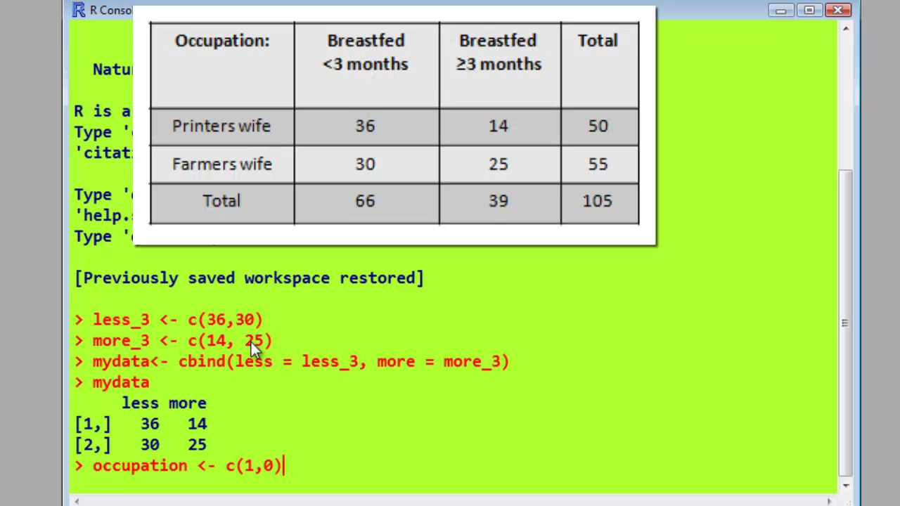
{"action": "key", "text": "Return"}
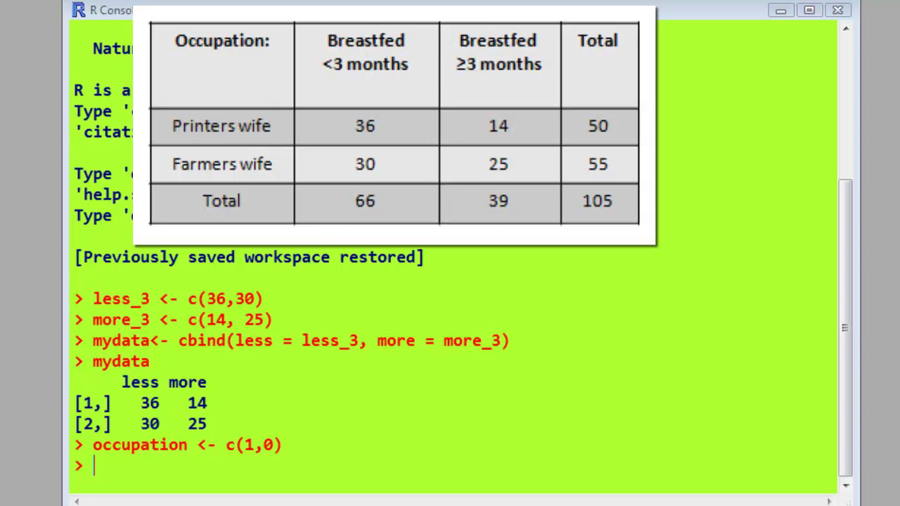
- Fit themodel as glm(mydata ~ occupation, family=binomial())
{"action": "left_click", "coordinate": [98, 480]}
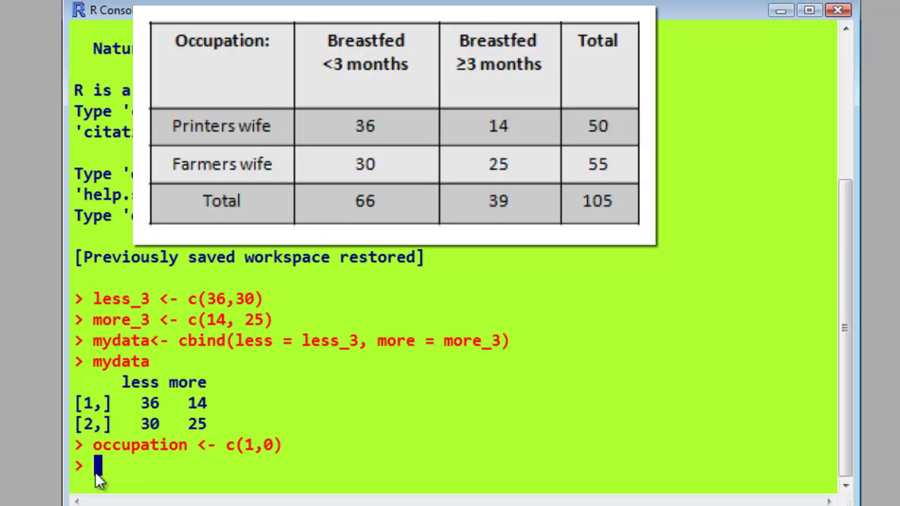
{"action": "type", "text": "themodel <- glm(formula = mydata ~ occupation, family=binomial())"}
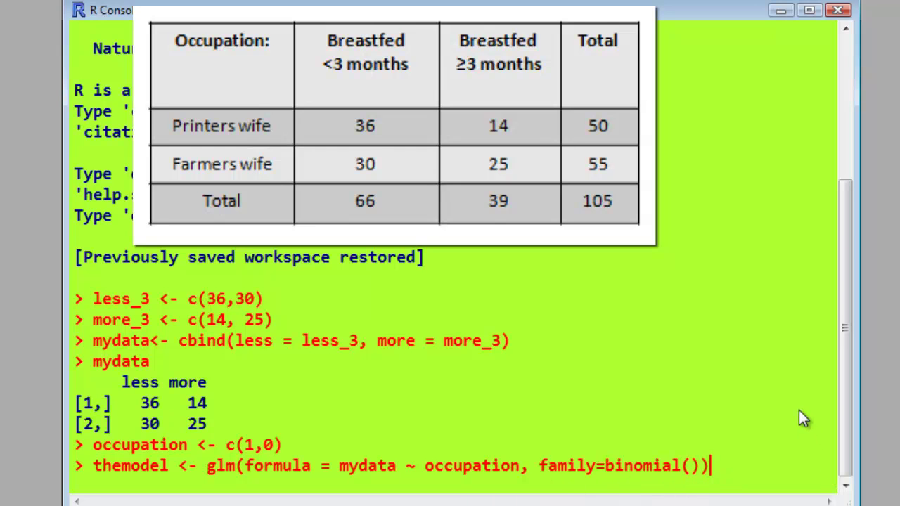
{"action": "key", "text": "Return"}
- Print themodel's coefficients, correcting the misspelled 'themodal' command
{"action": "type", "text": "t"}
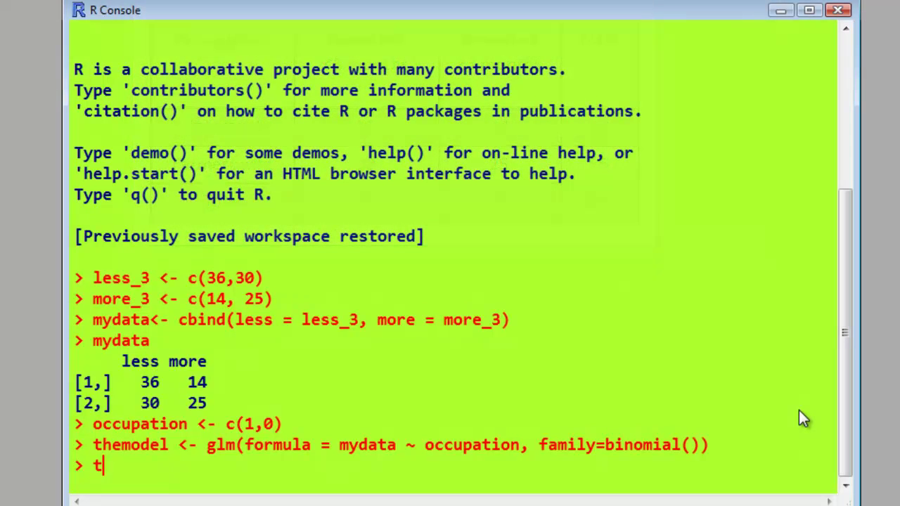
{"action": "type", "text": "hemodal"}
{"action": "key", "text": "Return"}
{"action": "key", "text": "Up"}
{"action": "key", "text": "Left"}
{"action": "key", "text": "Left"}
{"action": "key", "text": "Right"}
{"action": "key", "text": "BackSpace"}
{"action": "type", "text": "e"}
{"action": "key", "text": "End"}
{"action": "key", "text": "Return"}
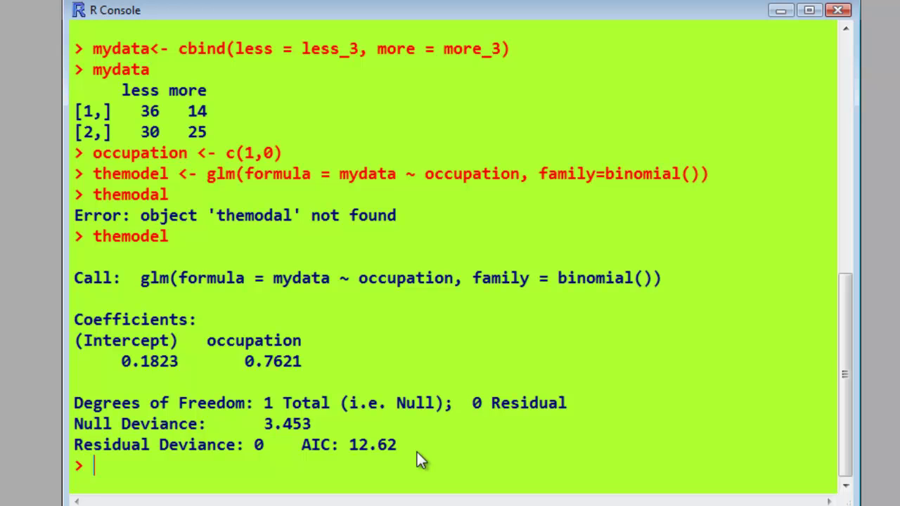
- Compute the occupation odds ratio with exp(coef(themodel)["occupation"]), giving 2.142857
{"action": "left_click", "coordinate": [92, 464]}
{"action": "type", "text": "exp(coef(themodel) [\"occupation\"])"}
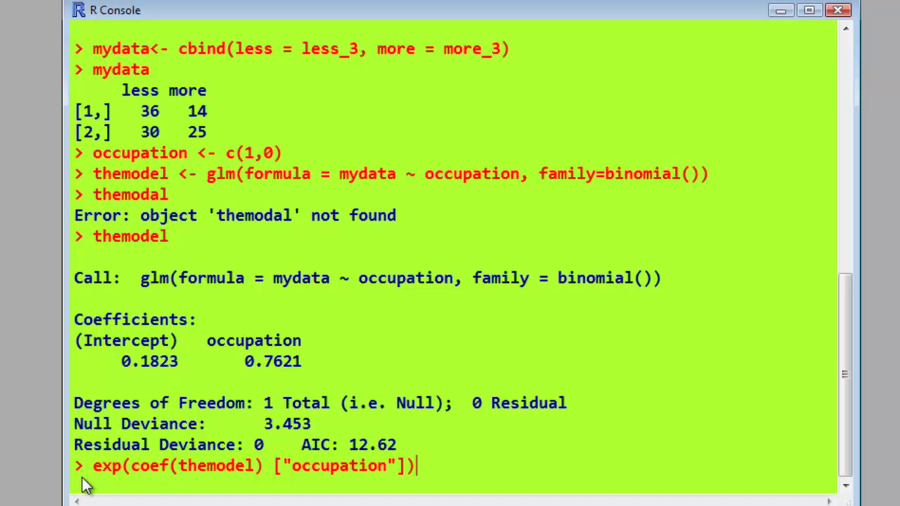
{"action": "key", "text": "Return"}
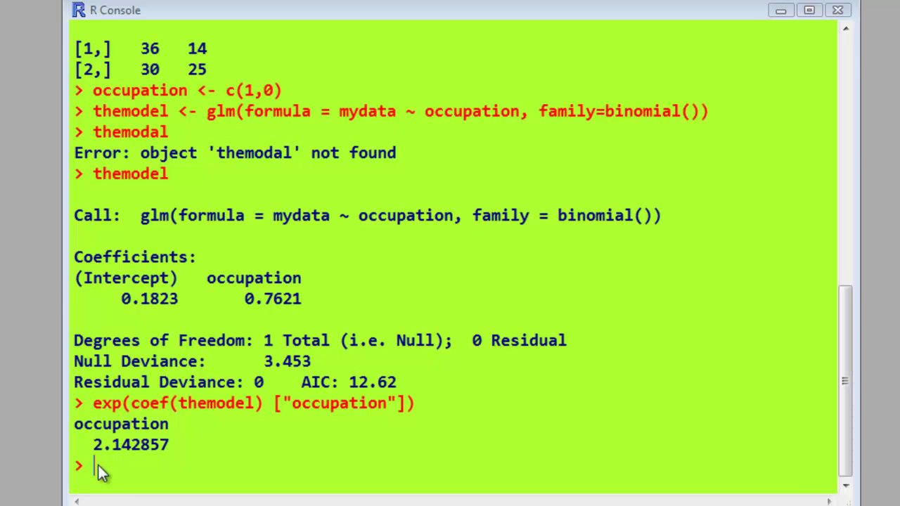
- Run exp(confint(themodel, parm="occupation")) to get the interval 0.9595137 to 4.9260237
{"action": "type", "text": "exp(confint(themodel, parm=\"occupation\"))"}
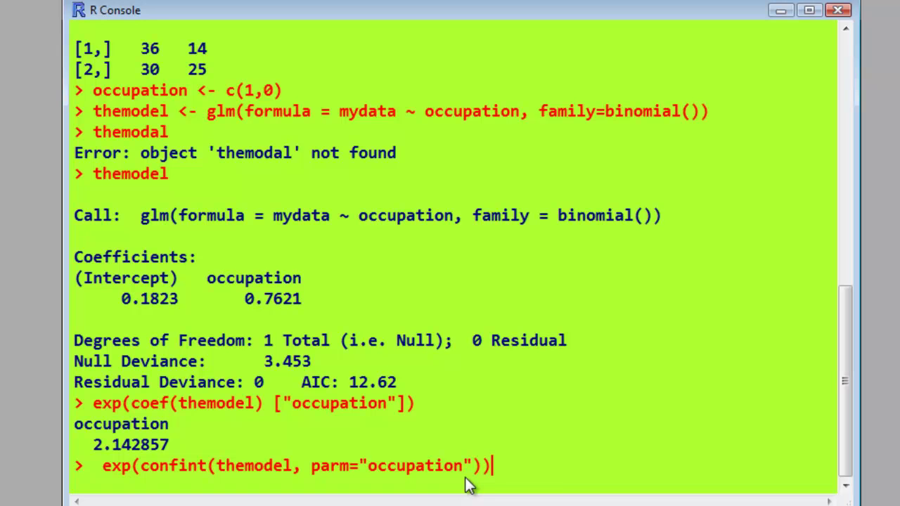
{"action": "key", "text": "Return"}
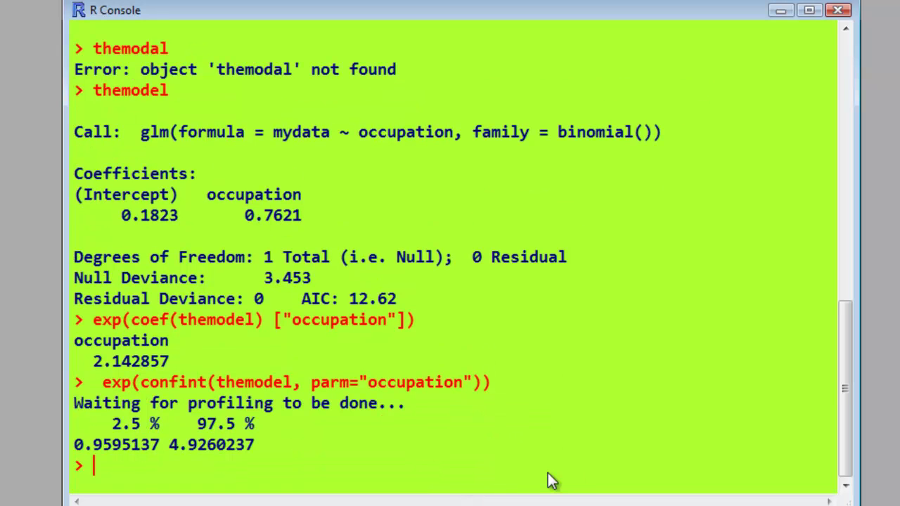